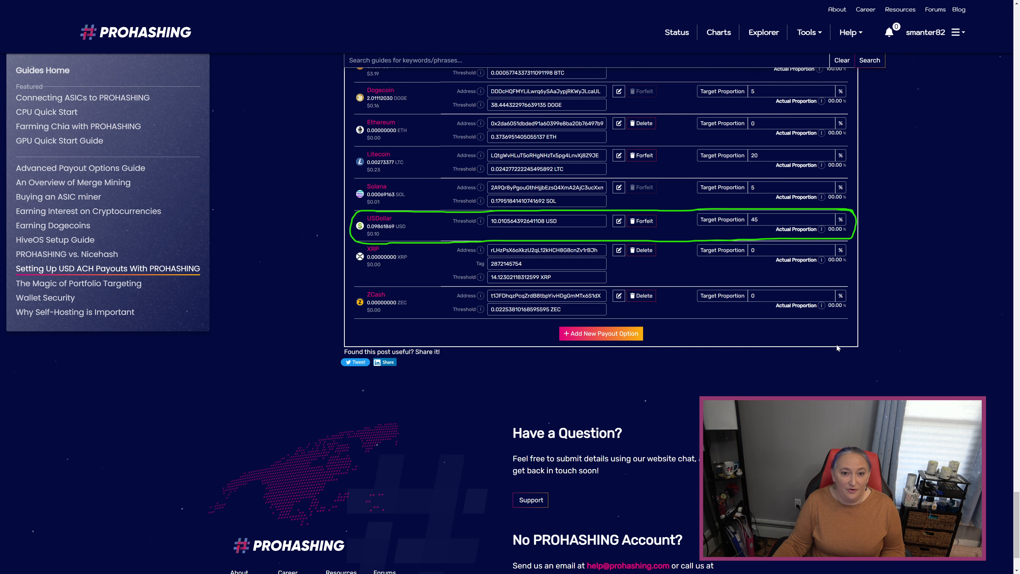
Step: Open the Worker Configurator and set the worker's algorithm to SHA-256
click(802, 39)
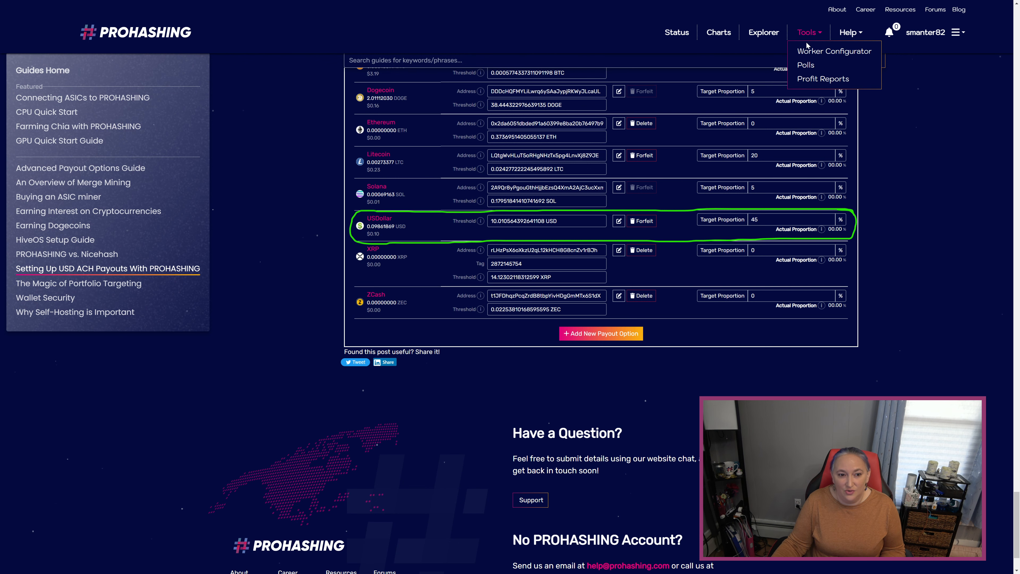
click(816, 51)
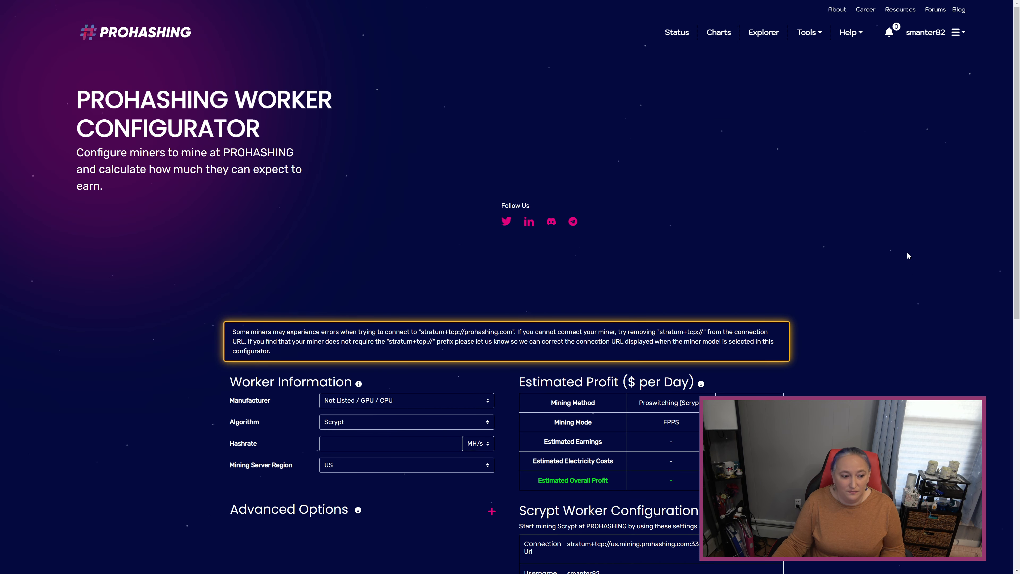
scroll(907, 252, down, 5)
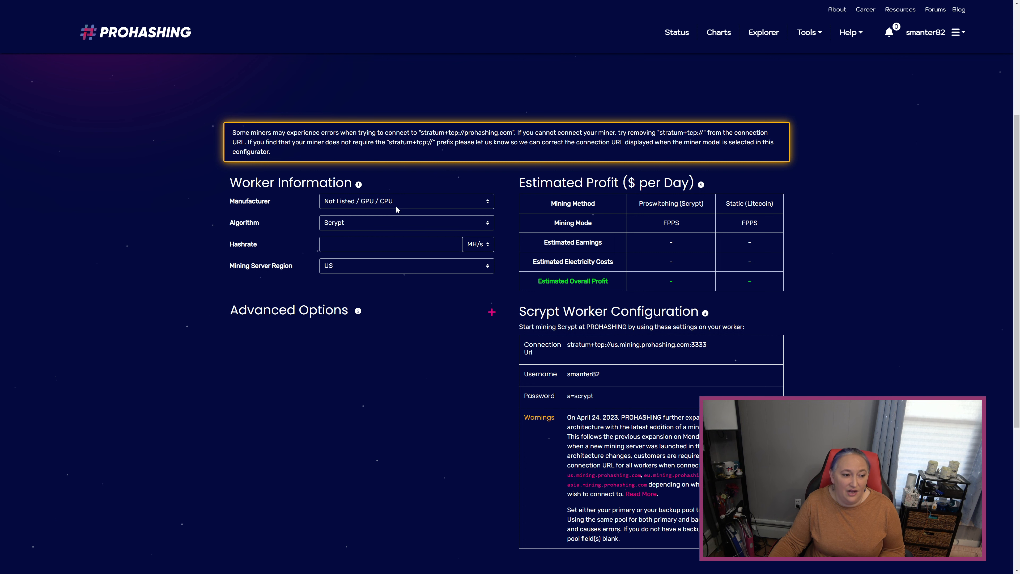
click(391, 224)
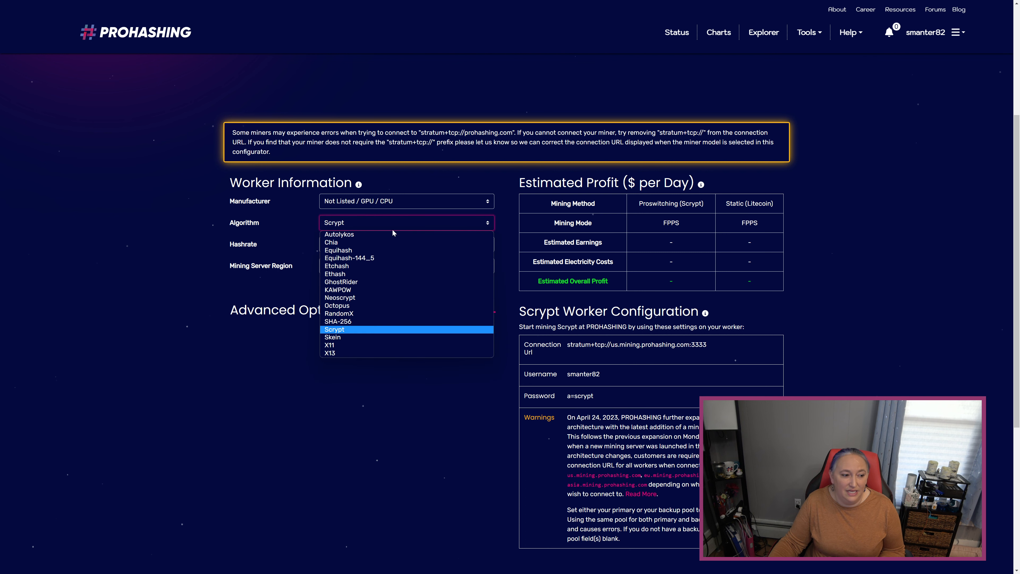
click(383, 322)
Step: Set the worker's manufacturer to Bitmain and its model to Antminer S19j Pro+ (122Th) (SHA-256)
scroll(382, 321, down, 2)
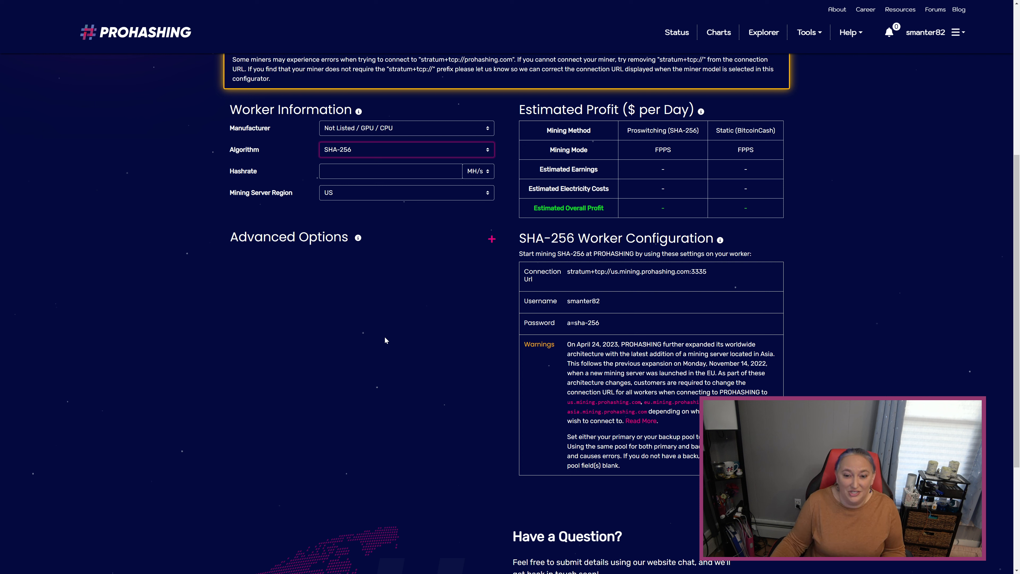
click(352, 132)
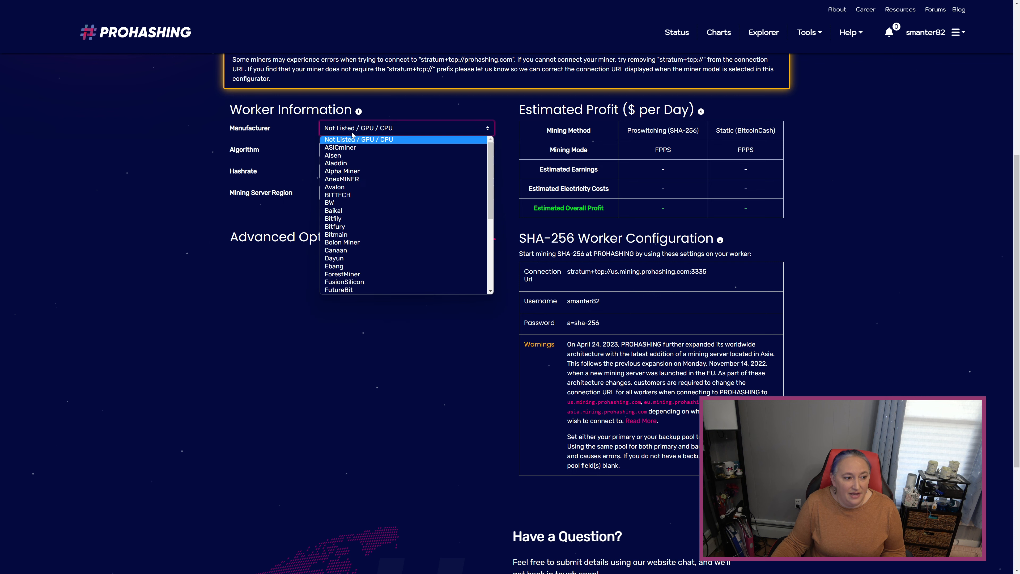
click(359, 235)
scroll(402, 249, up, 2)
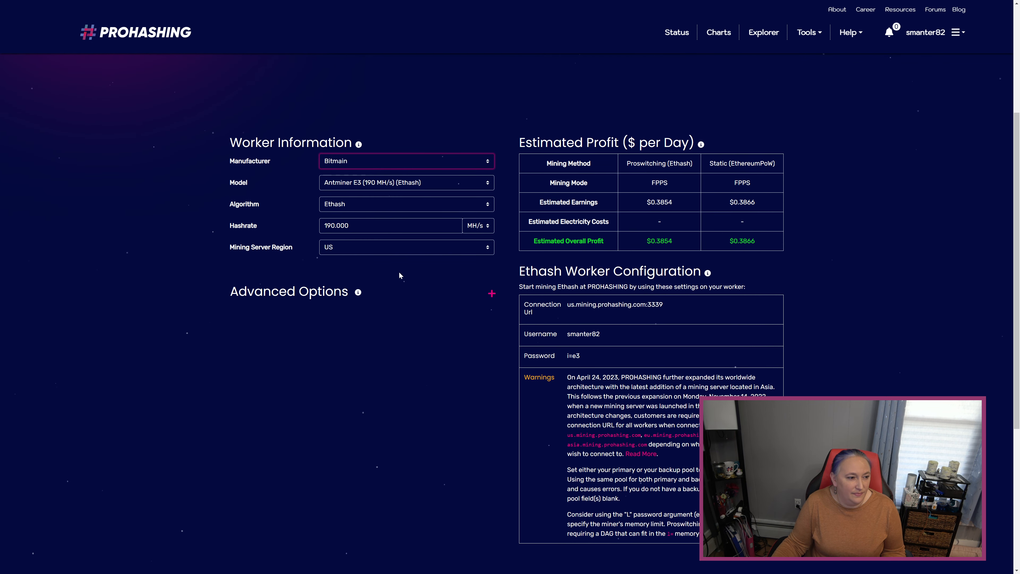
click(380, 186)
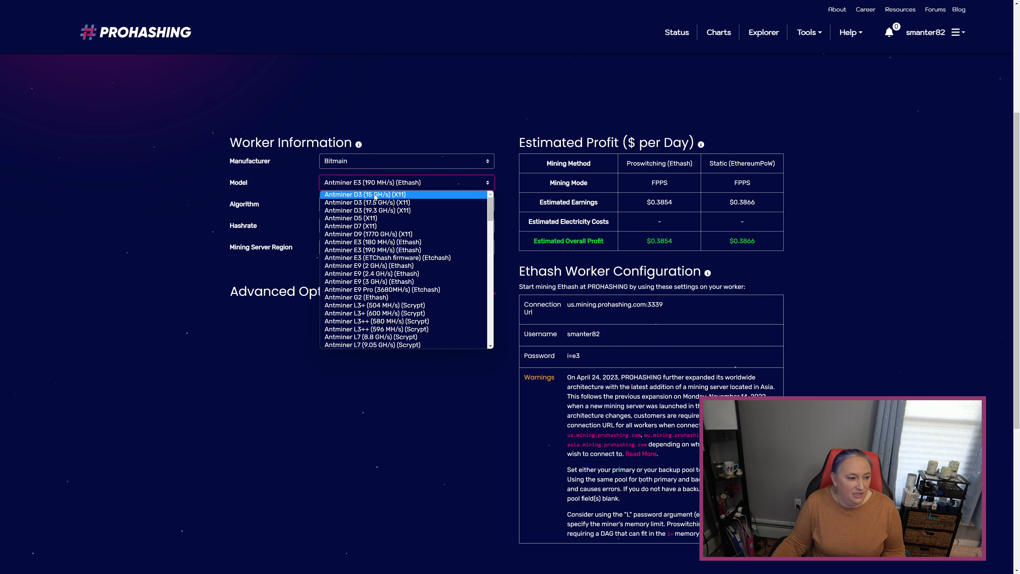
scroll(398, 293, down, 8)
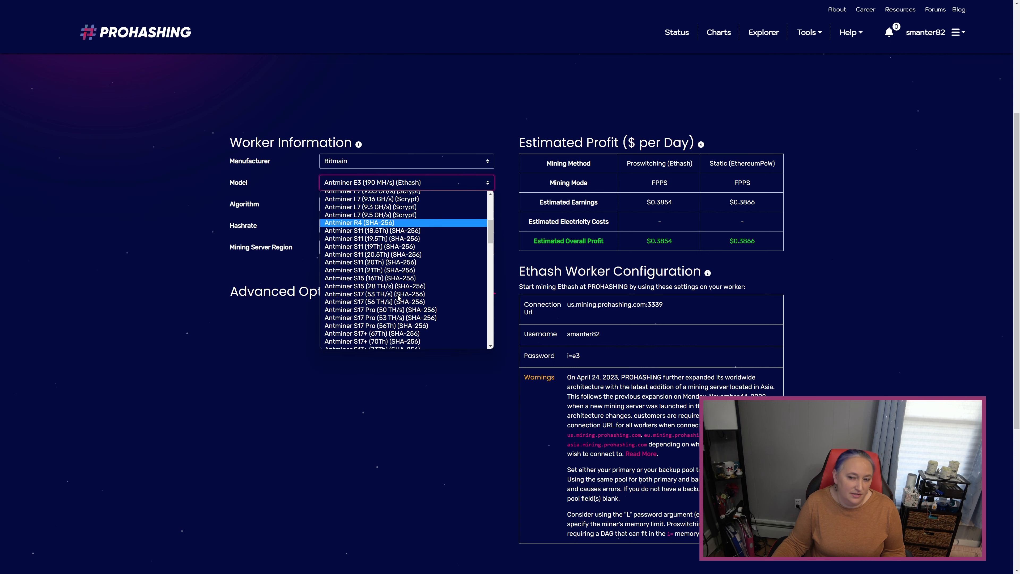
scroll(399, 297, down, 6)
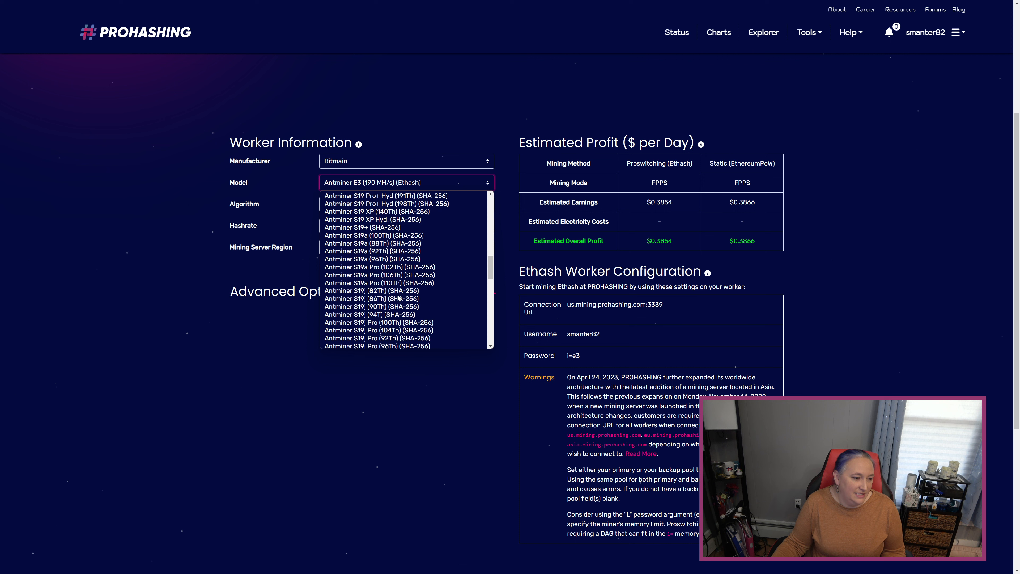
scroll(399, 298, up, 3)
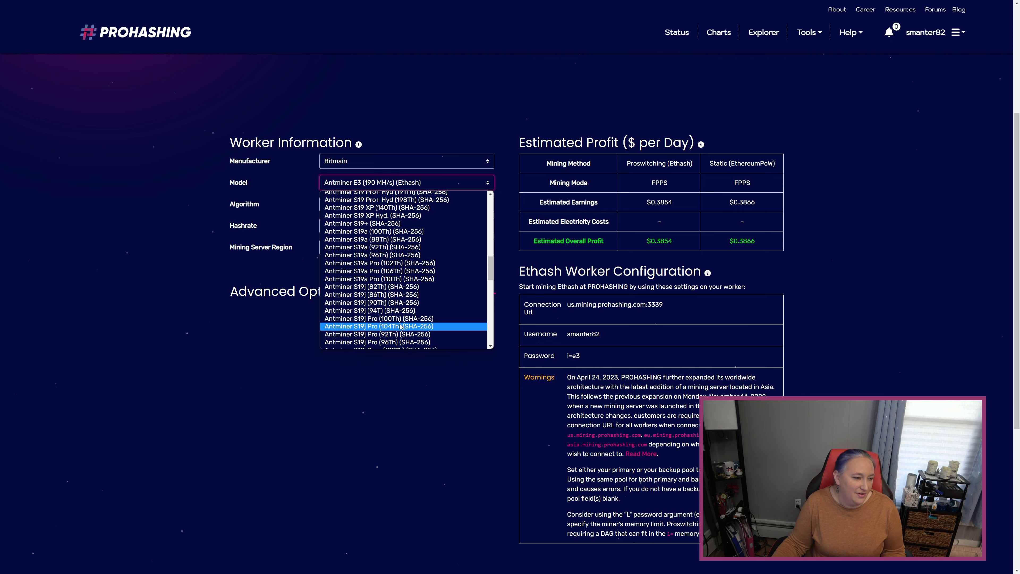
scroll(400, 313, down, 3)
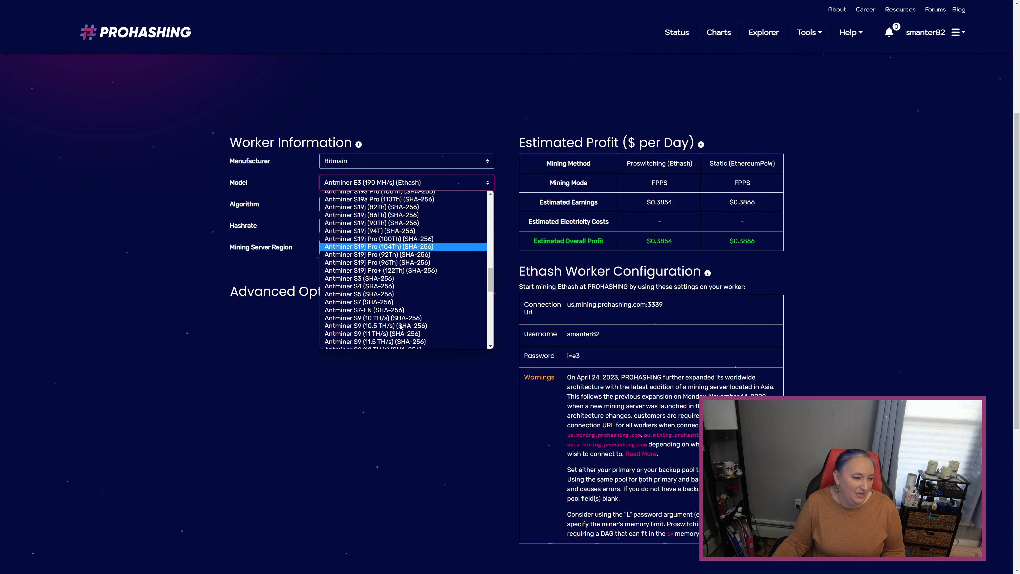
click(401, 271)
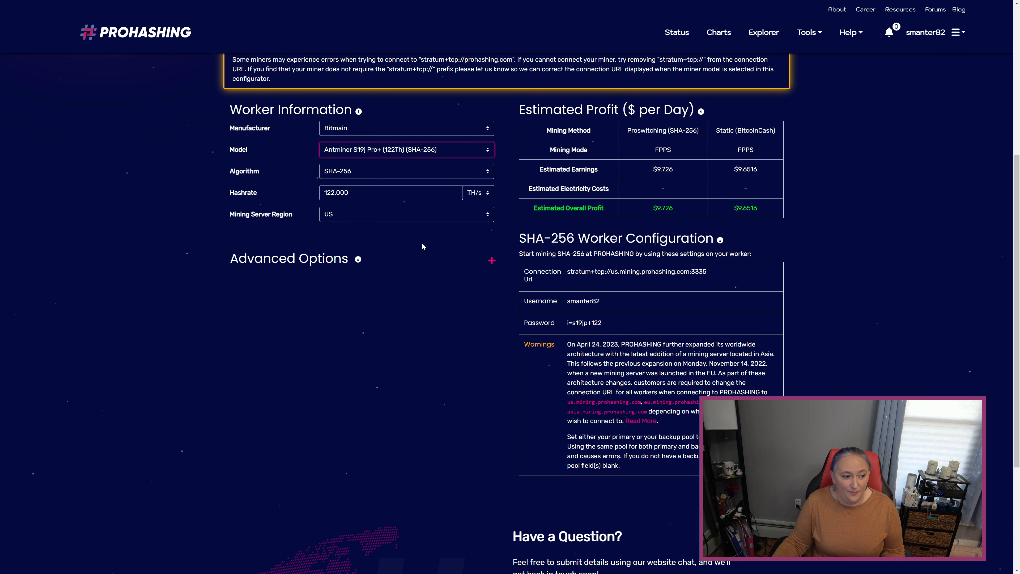
Step: Expand the advanced options and name the Bitmain worker test_worker
click(490, 265)
scroll(466, 264, down, 1)
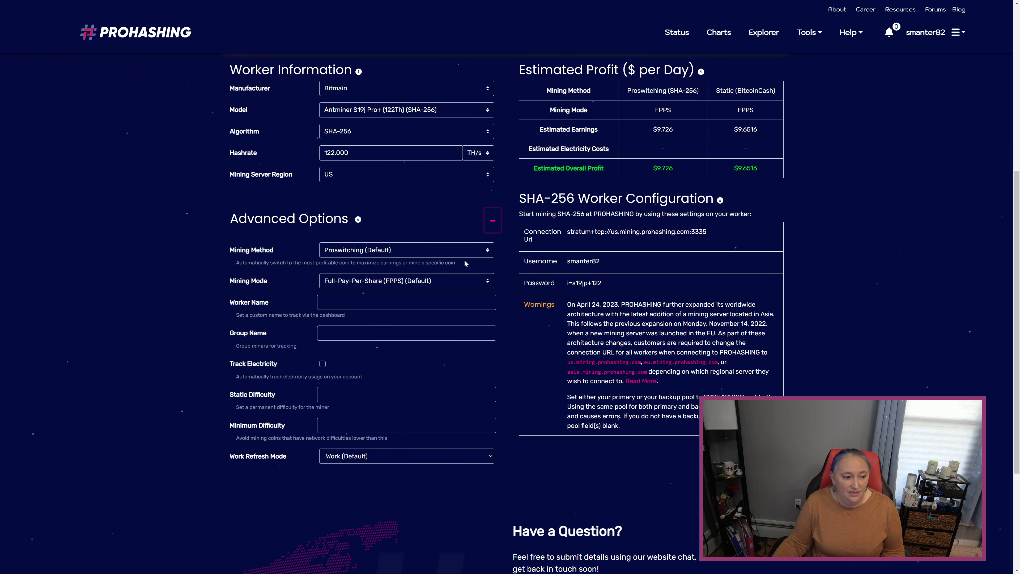
click(402, 302)
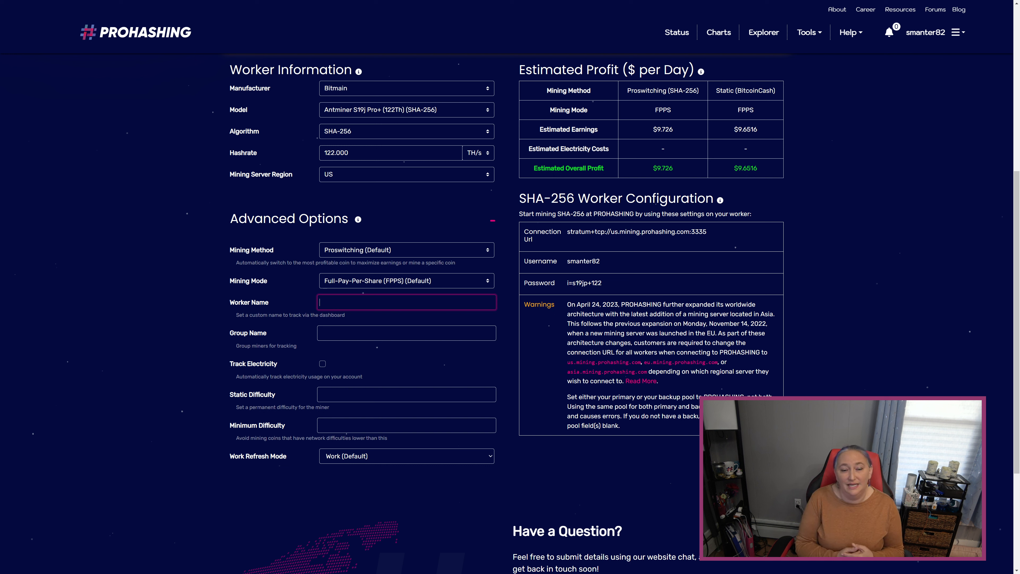
text(rte)
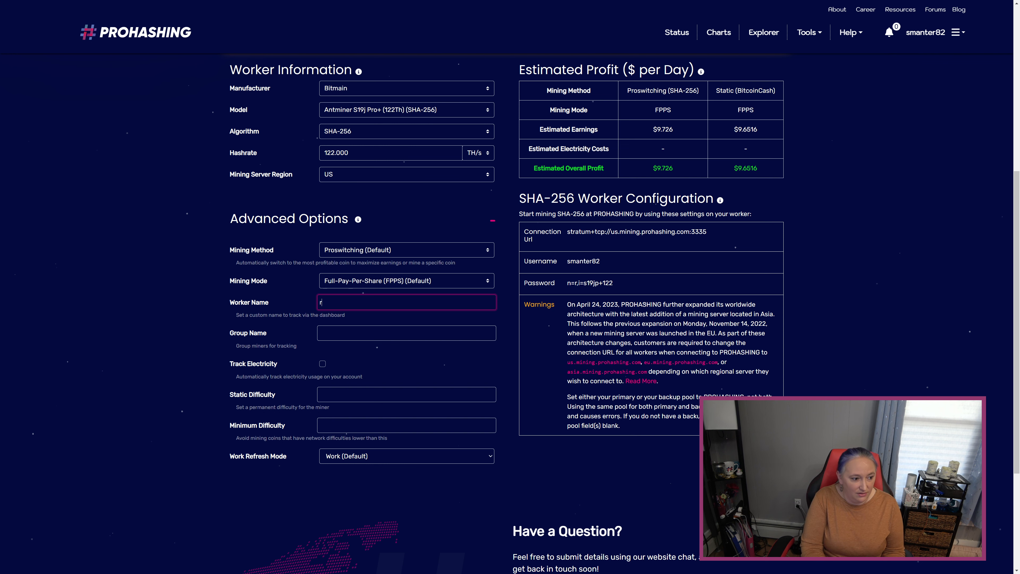
key(BackSpace)
key(BackSpace)
key(BackSpace)
text(test_worker)
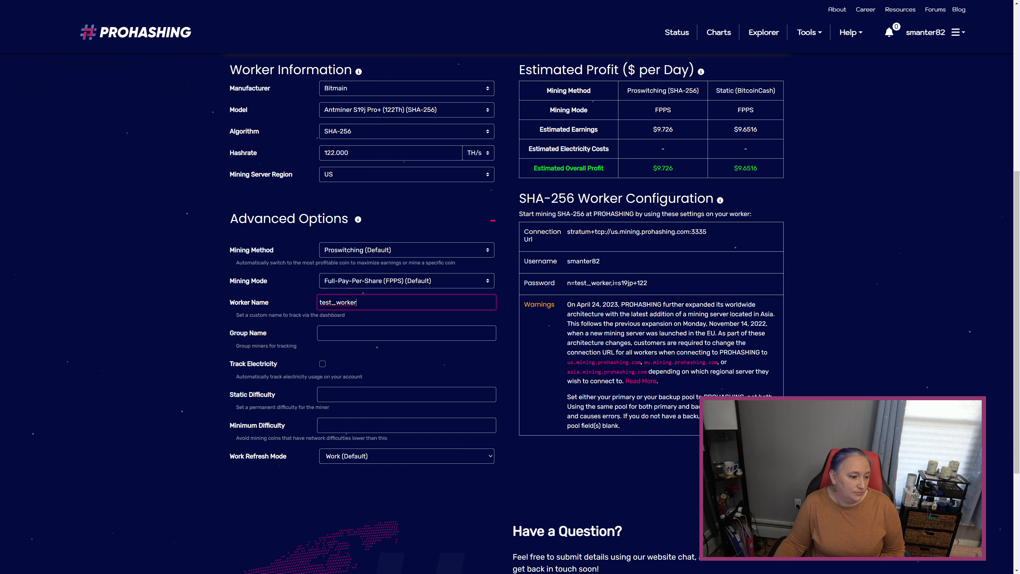
Step: Enable electricity tracking with a cost of .10 $/kW/hr for the Bitmain worker, and highlight its generated password string
scroll(402, 327, down, 1)
click(322, 324)
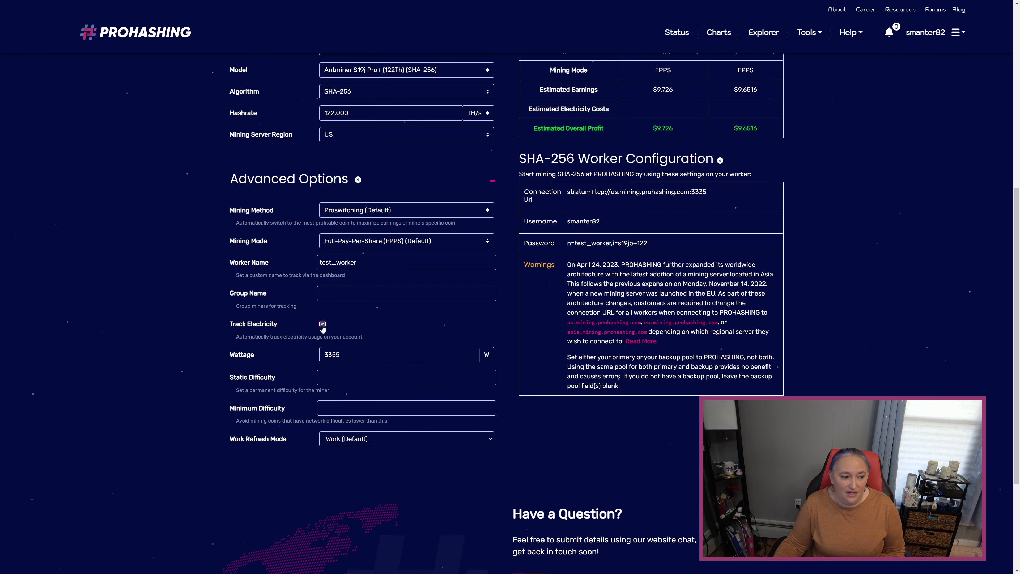
scroll(407, 345, down, 1)
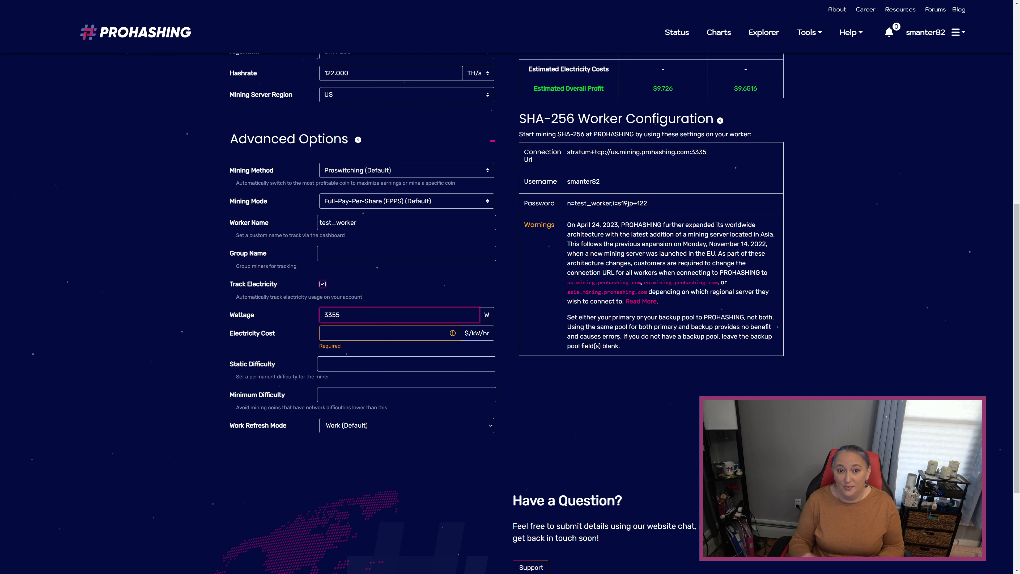
click(389, 333)
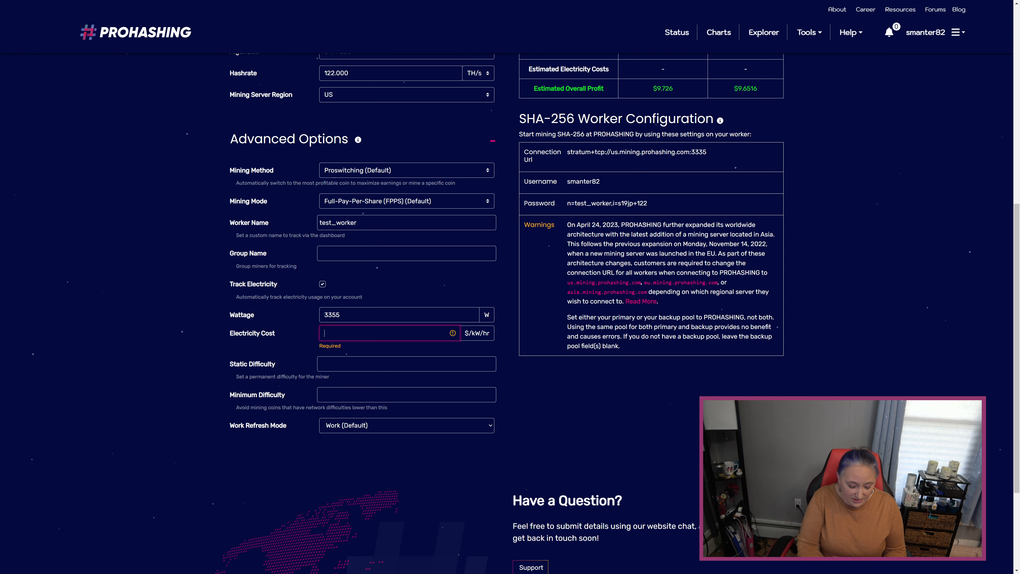
text(10)
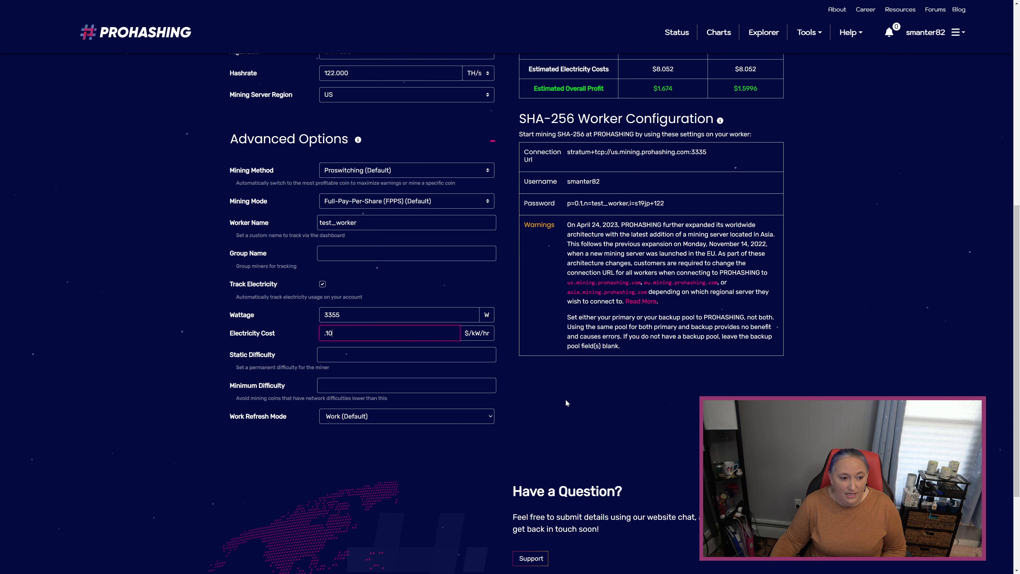
scroll(582, 362, up, 1)
drag(567, 243, 671, 243)
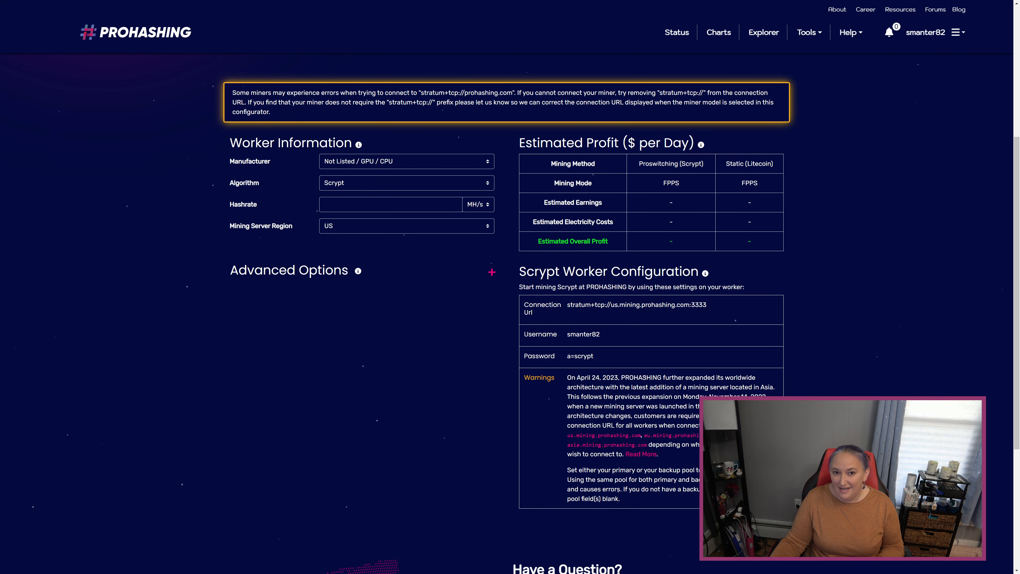
Step: Set the algorithm to KAWPOW for the unlisted GPU worker, leaving its hashrate blank
click(396, 183)
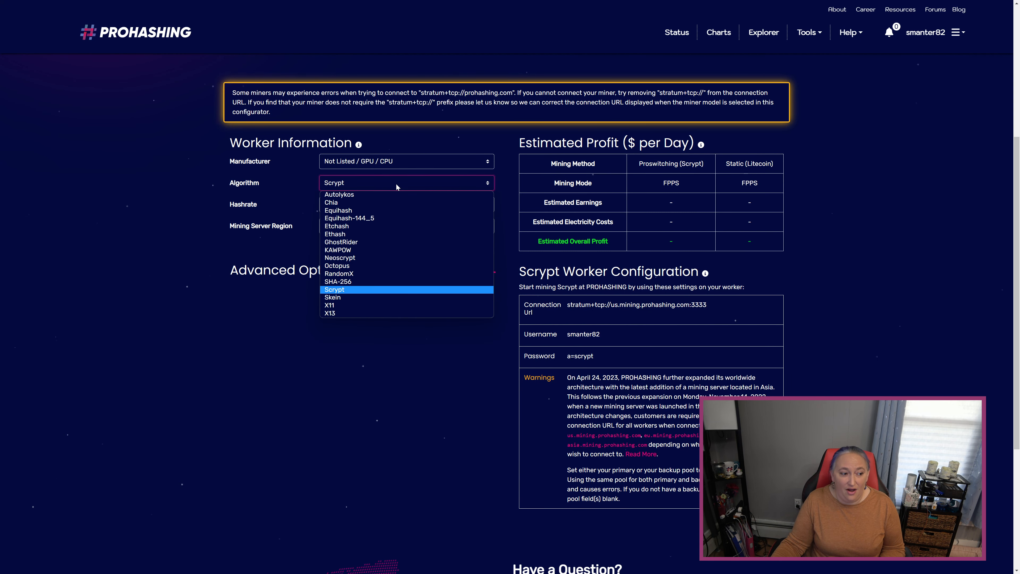
click(392, 250)
scroll(398, 257, down, 1)
key(Tab)
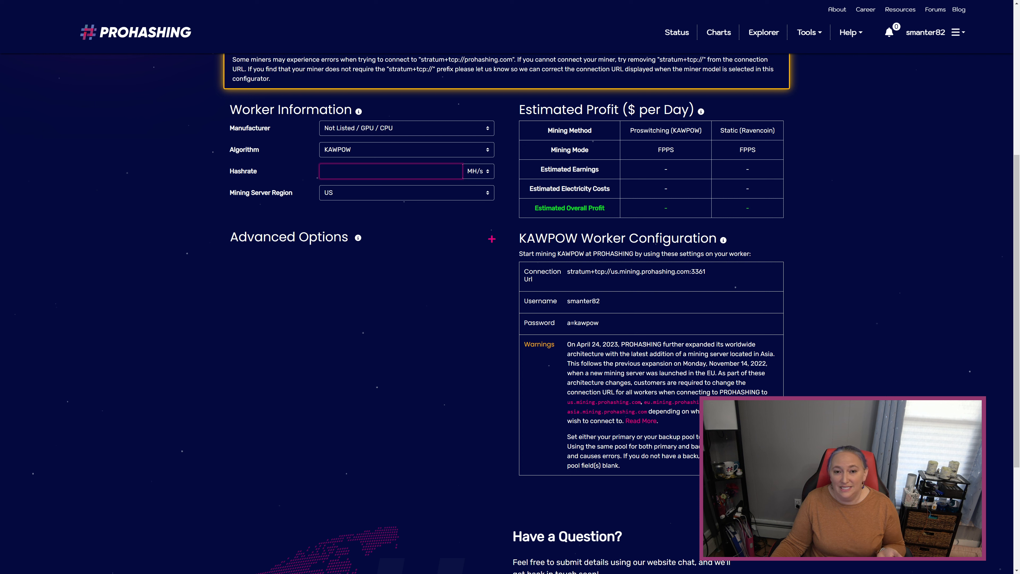
Step: Expand the advanced options and name the KAWPOW worker test_worker
click(493, 241)
click(407, 320)
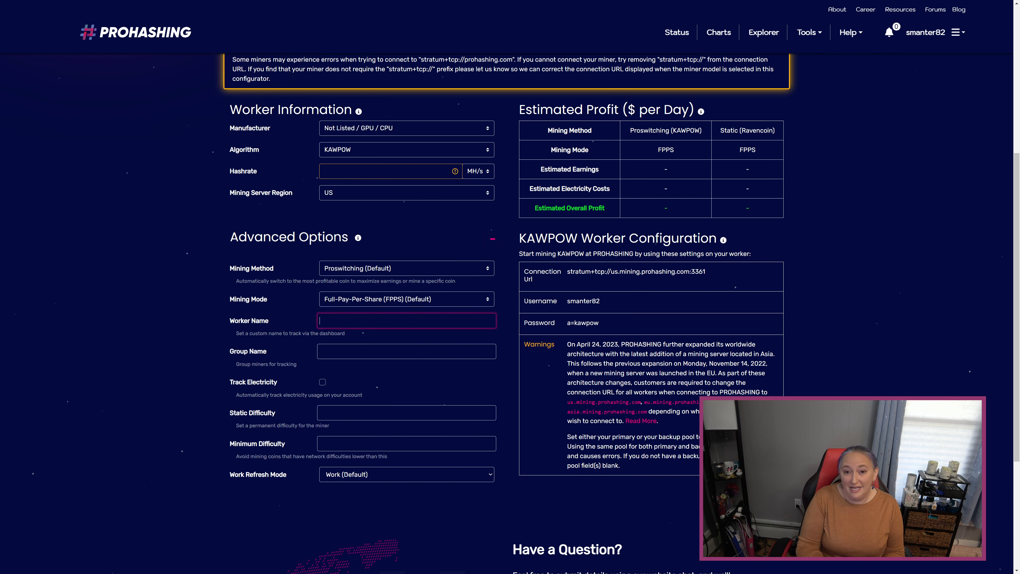
text(test)
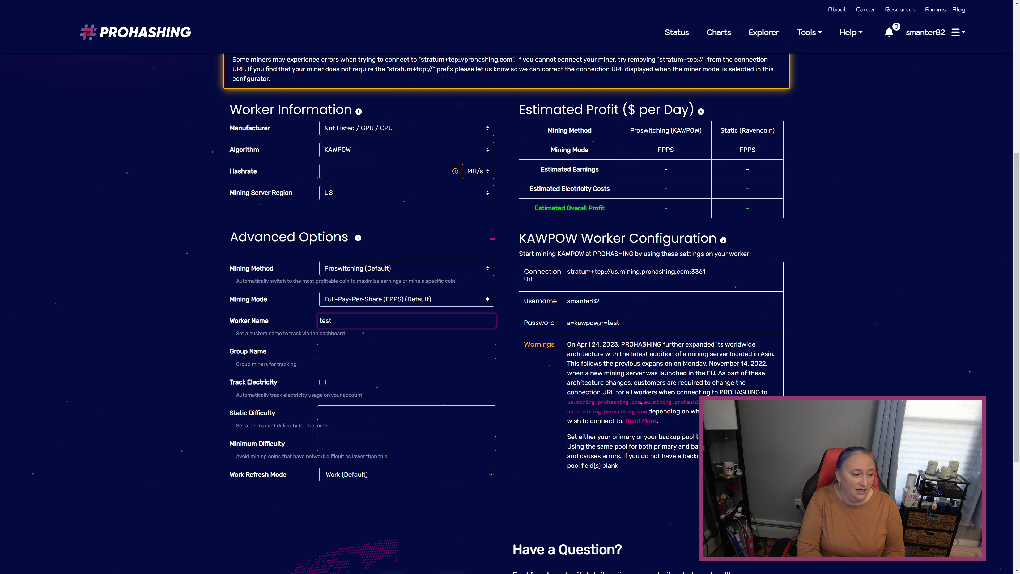
text(_worker)
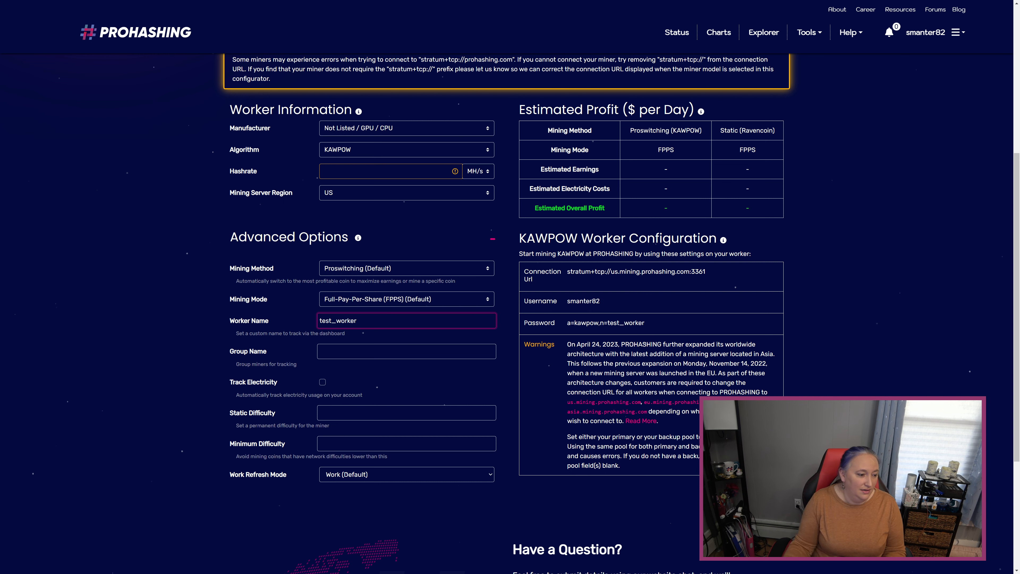
Step: Enable electricity tracking for the KAWPOW worker at 243 W and .10 $/kW/hr, and highlight its generated password string
scroll(399, 377, down, 1)
click(323, 342)
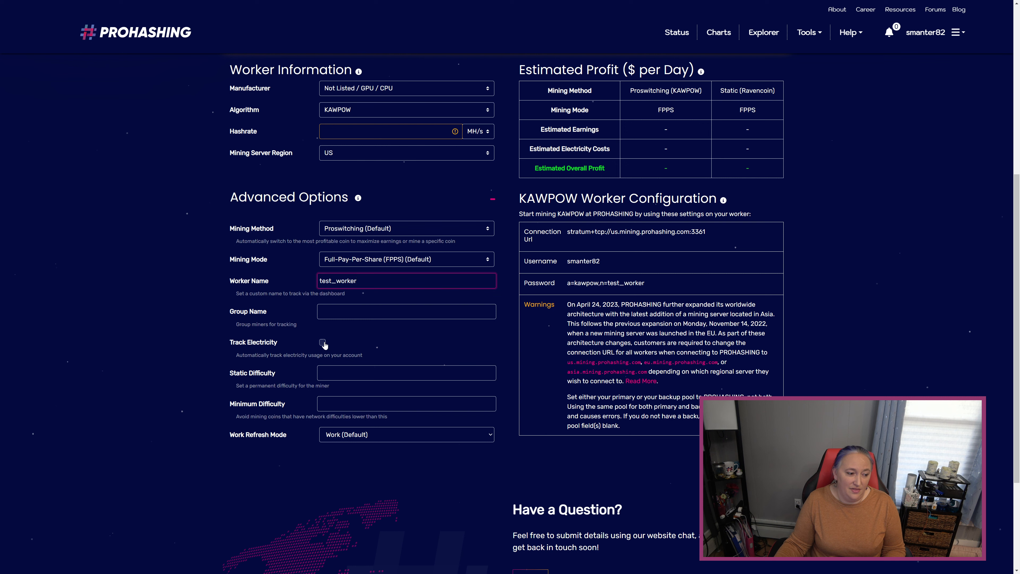
scroll(417, 348, down, 2)
scroll(418, 347, up, 1)
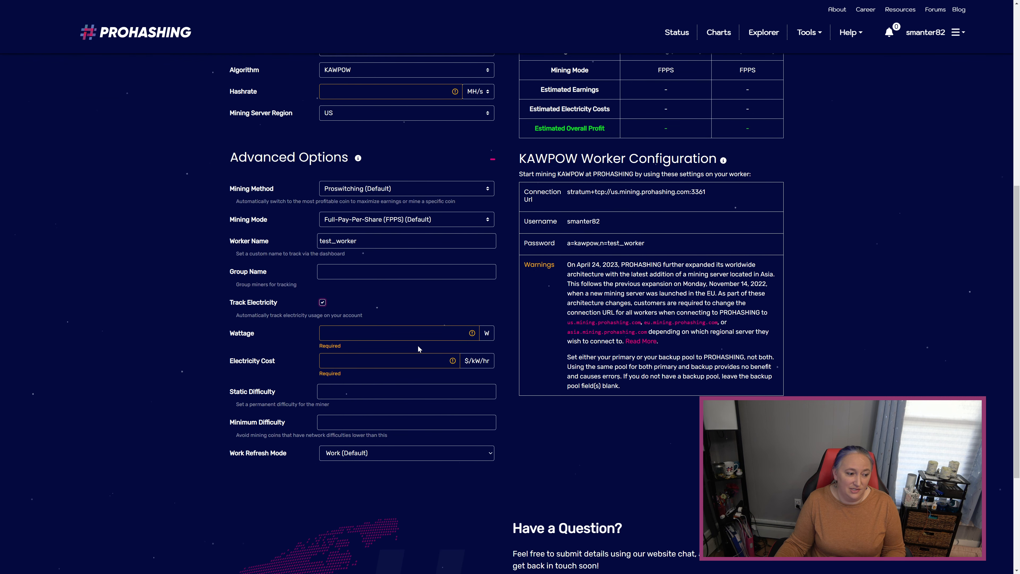
click(418, 334)
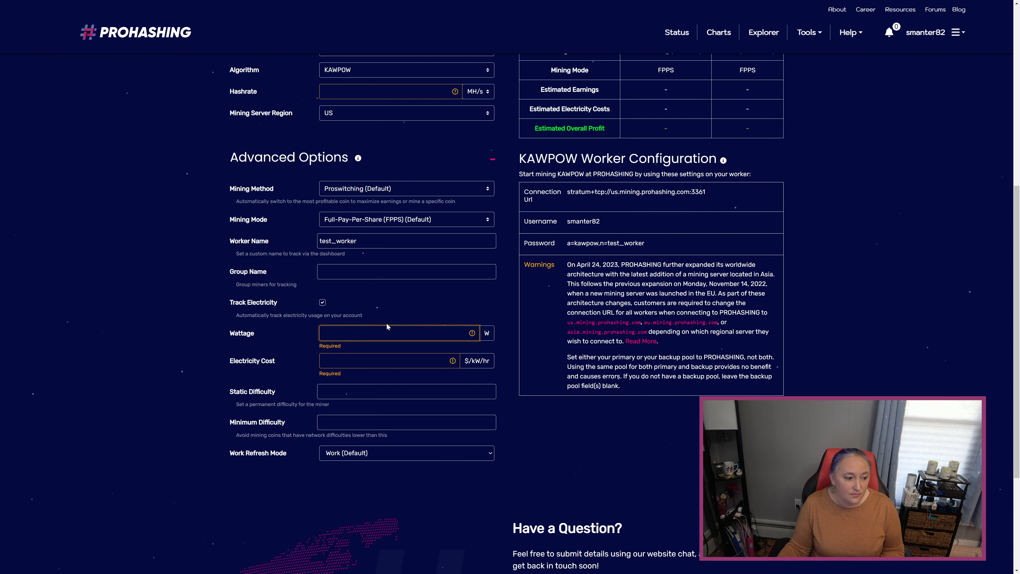
text(243)
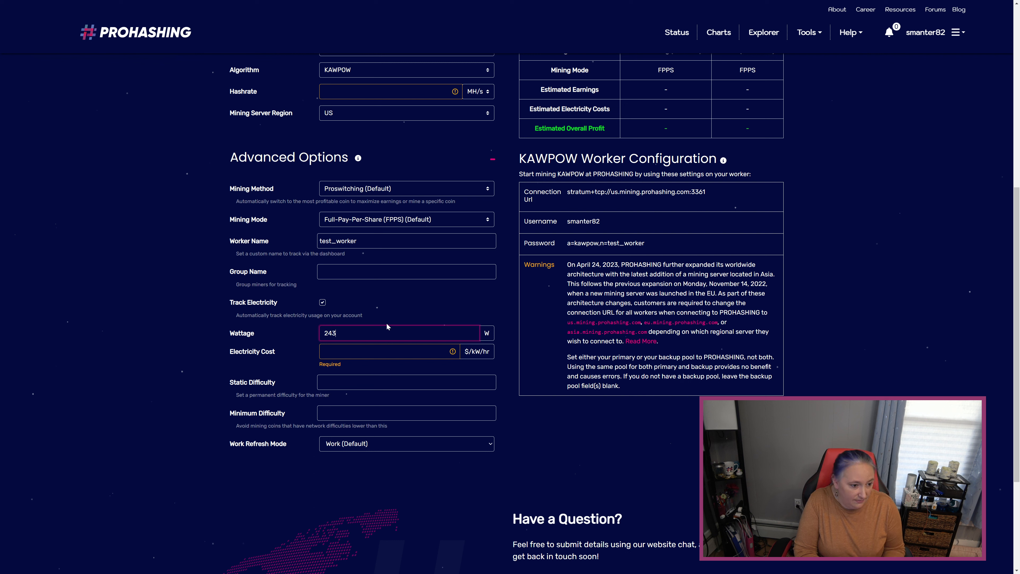
key(Tab)
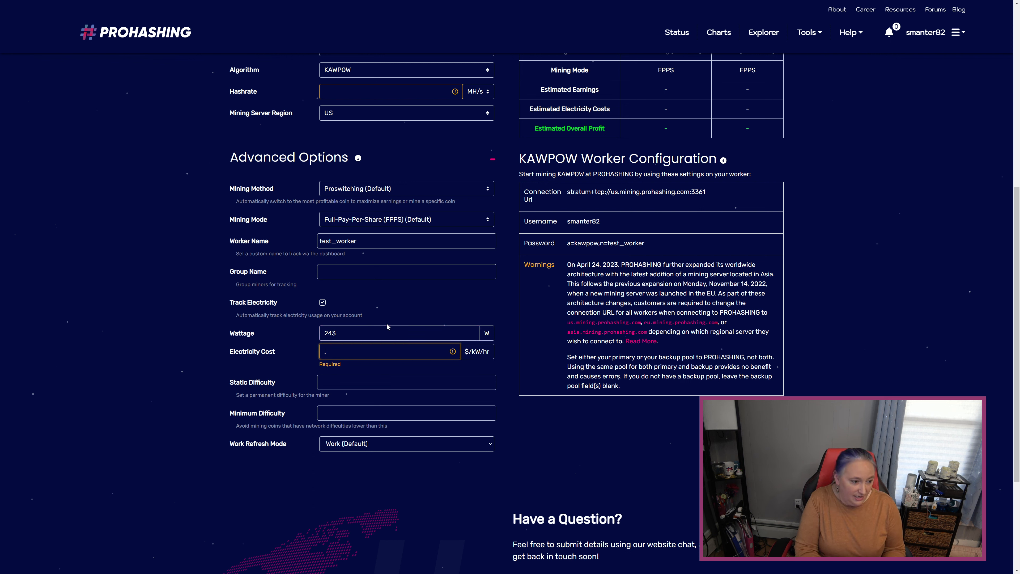
text(10)
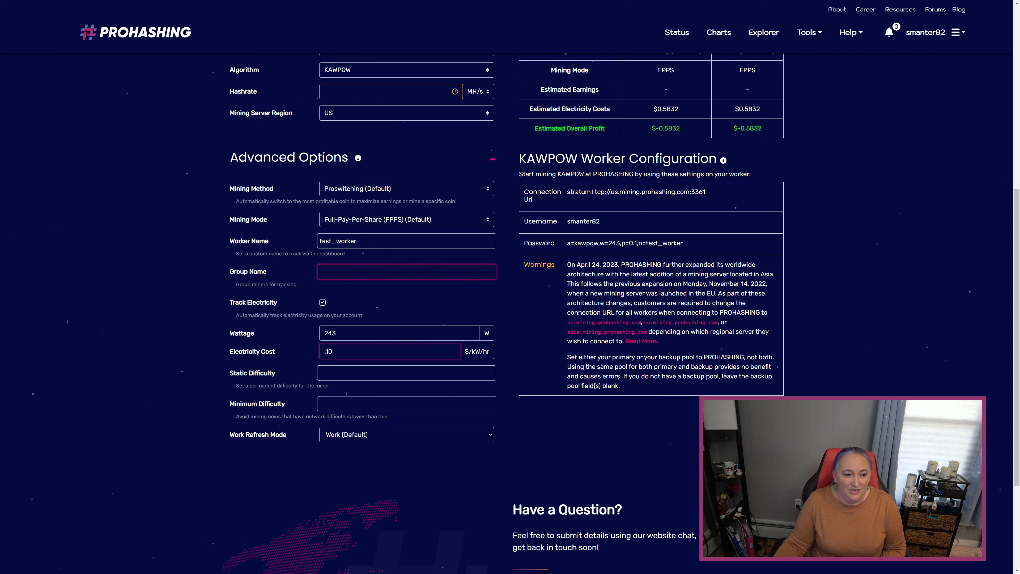
drag(567, 243, 684, 245)
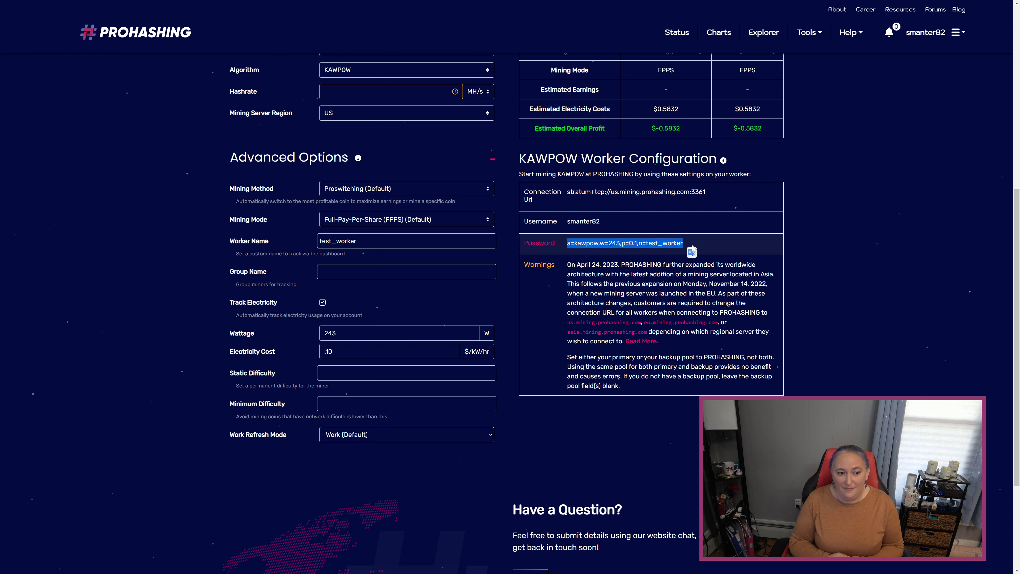